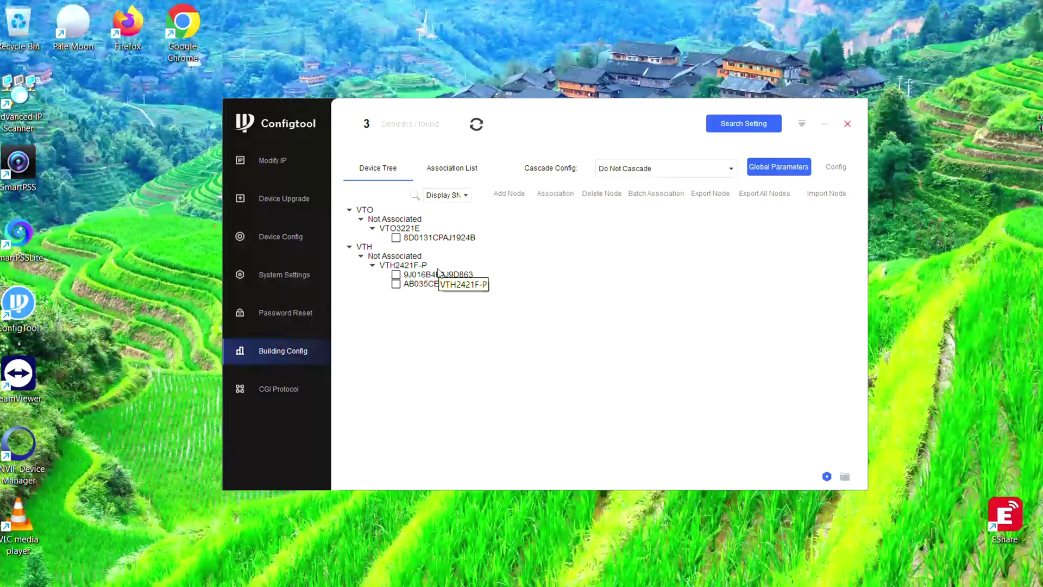
In Global Parameters, set the server type to VTO and the server address to 192.168.25.190
{"action": "left_click", "coordinate": [785, 171]}
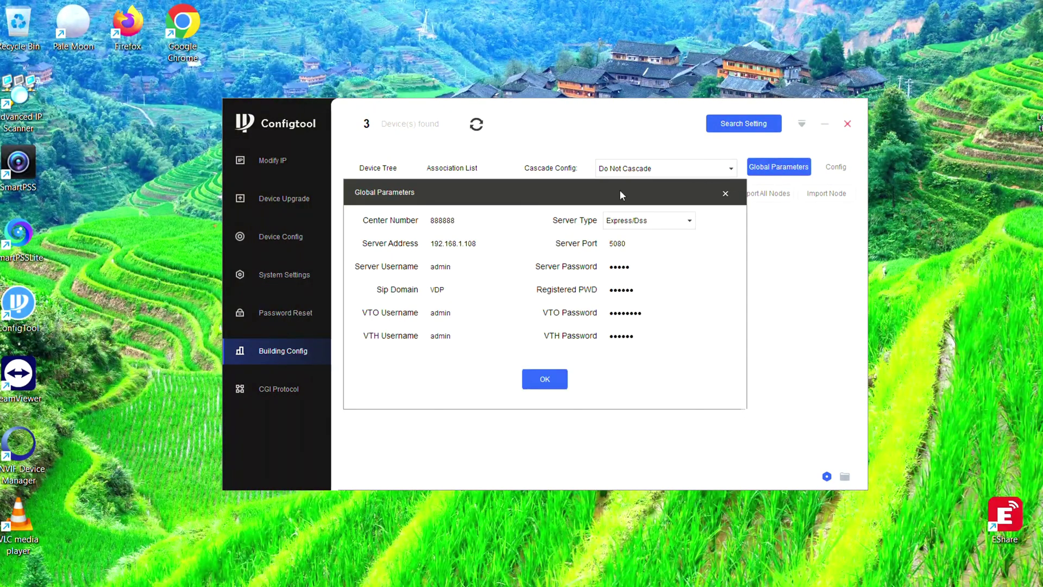
{"action": "left_click", "coordinate": [668, 219]}
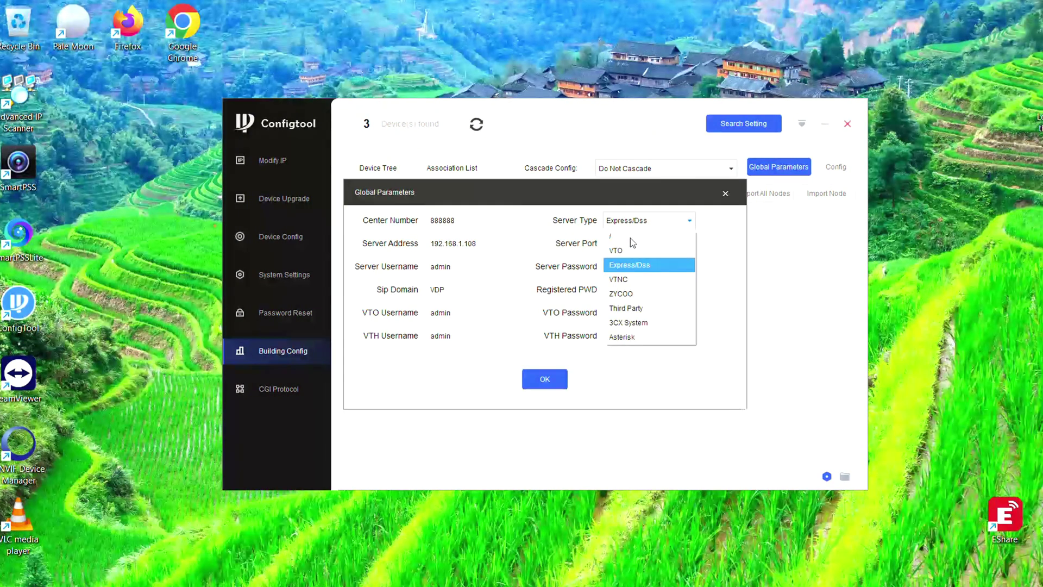
{"action": "left_click", "coordinate": [619, 250]}
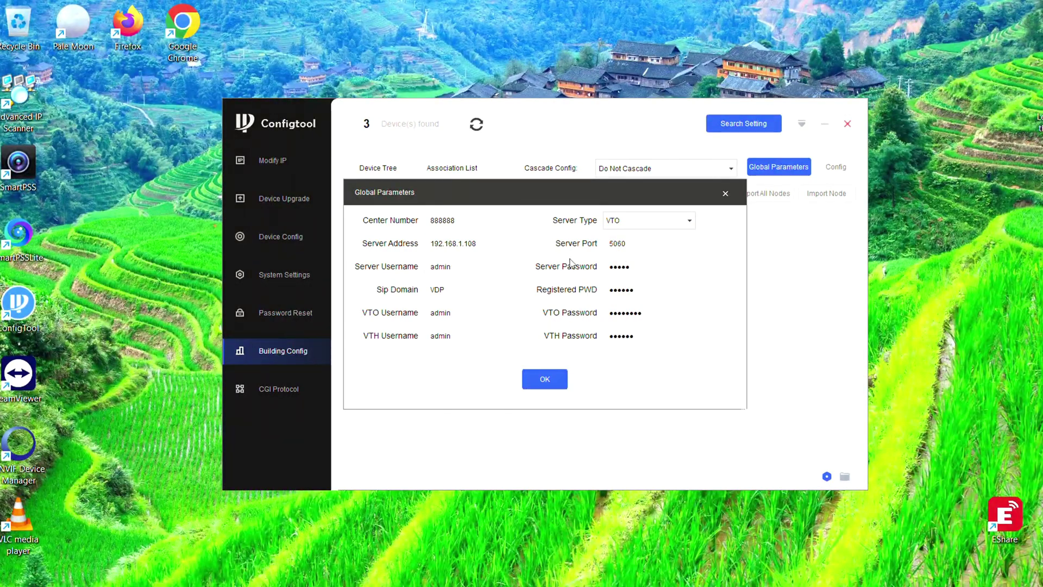
{"action": "left_click_drag", "start_coordinate": [468, 243], "coordinate": [481, 244]}
{"action": "left_click", "coordinate": [484, 243]}
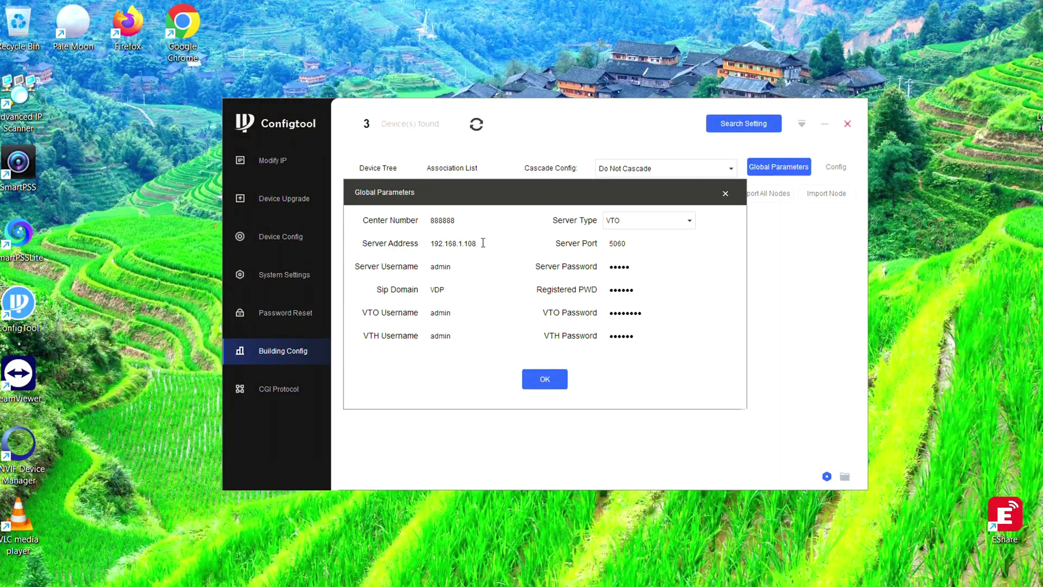
{"action": "key", "text": "BackSpace"}
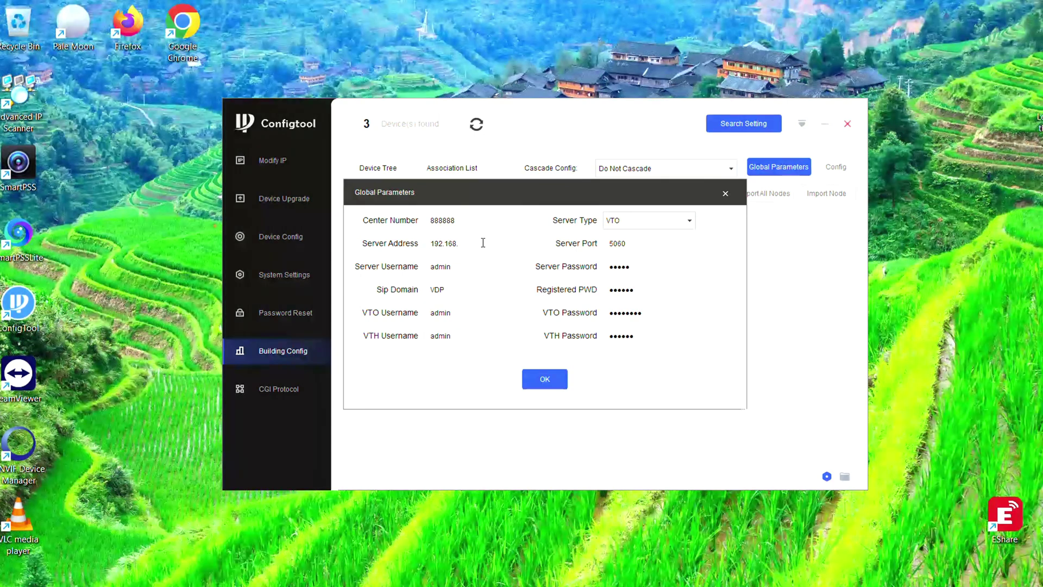
{"action": "type", "text": "25."}
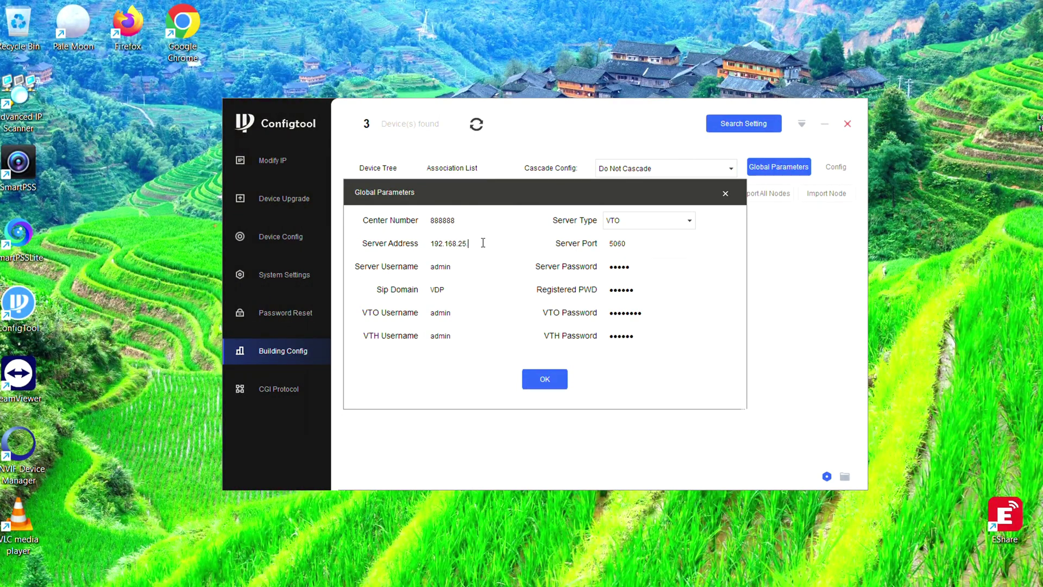
{"action": "type", "text": "190"}
Re-enter the new VTO and VTH passwords and save the global parameters
{"action": "left_click_drag", "start_coordinate": [470, 316], "coordinate": [422, 340]}
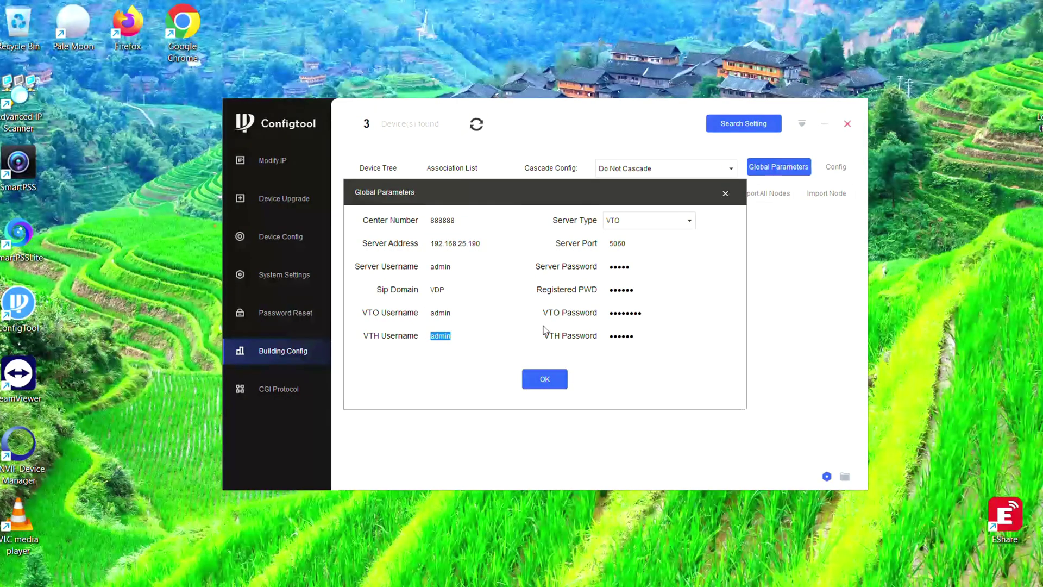
{"action": "left_click_drag", "start_coordinate": [659, 313], "coordinate": [601, 317]}
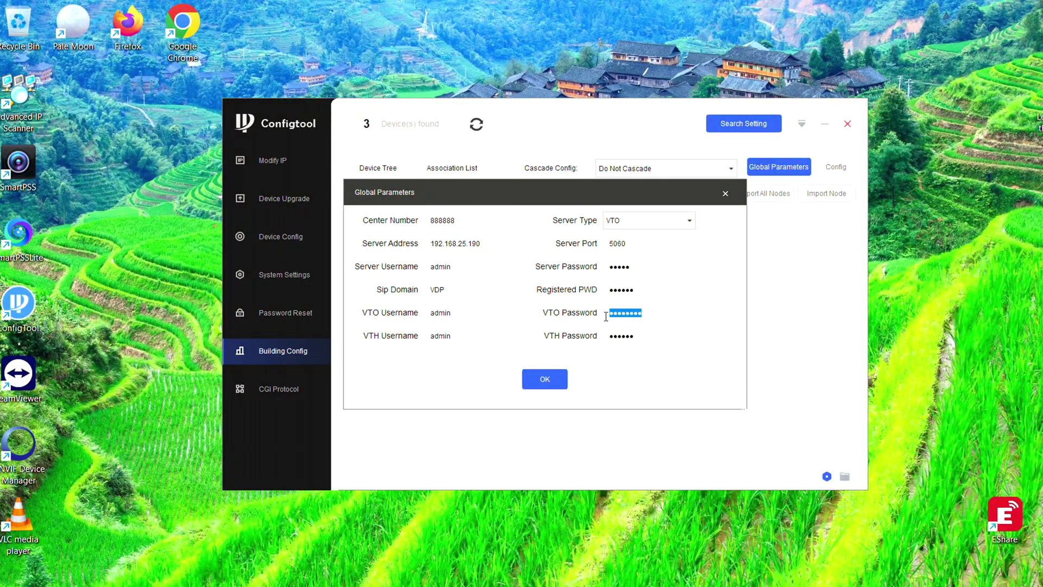
{"action": "type", "text": "admin"}
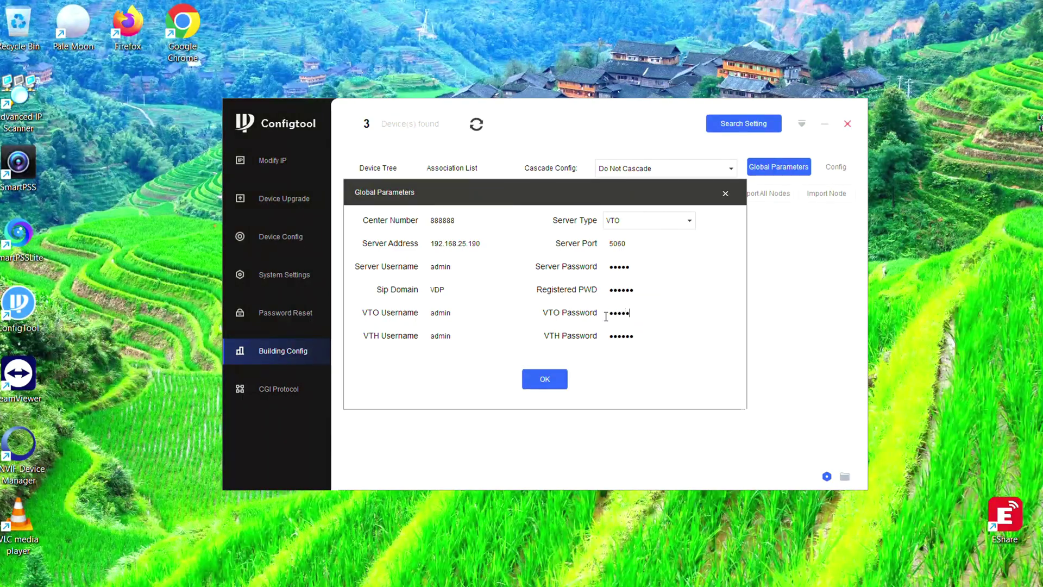
{"action": "type", "text": "5"}
{"action": "key", "text": "Tab"}
{"action": "key", "text": "Tab"}
{"action": "type", "text": "admi"}
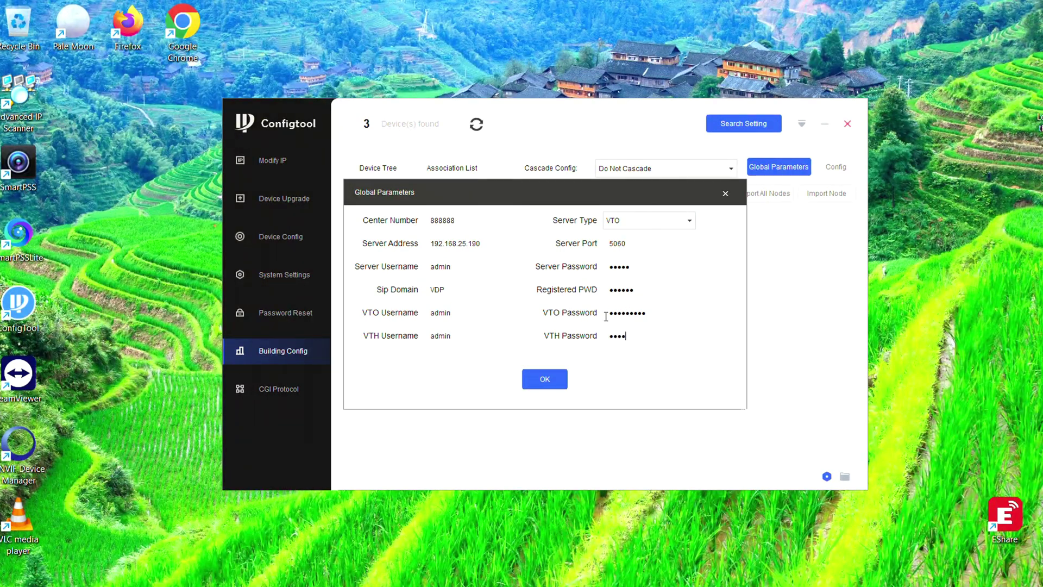
{"action": "type", "text": "n123"}
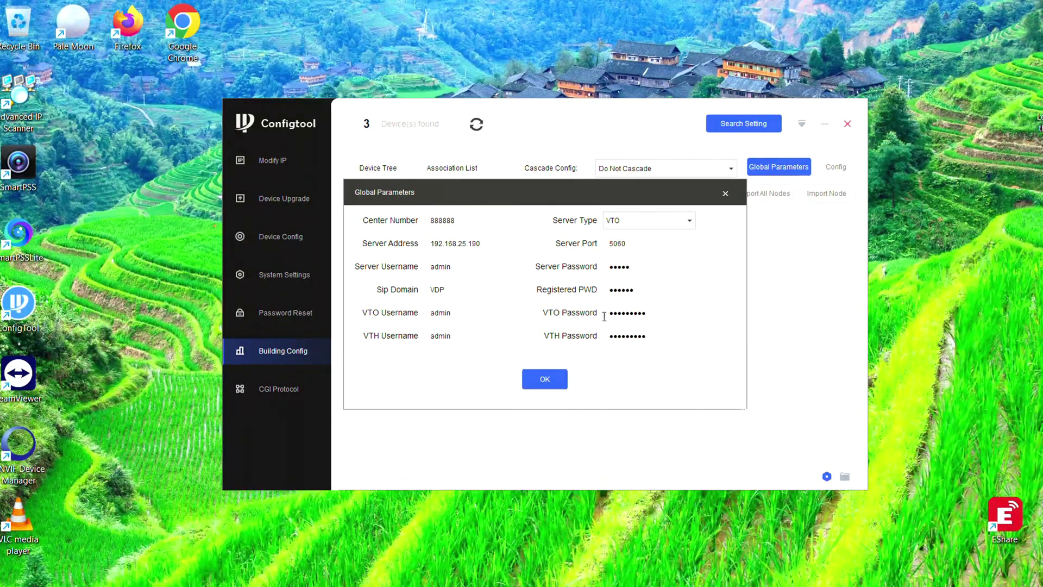
{"action": "left_click", "coordinate": [548, 378]}
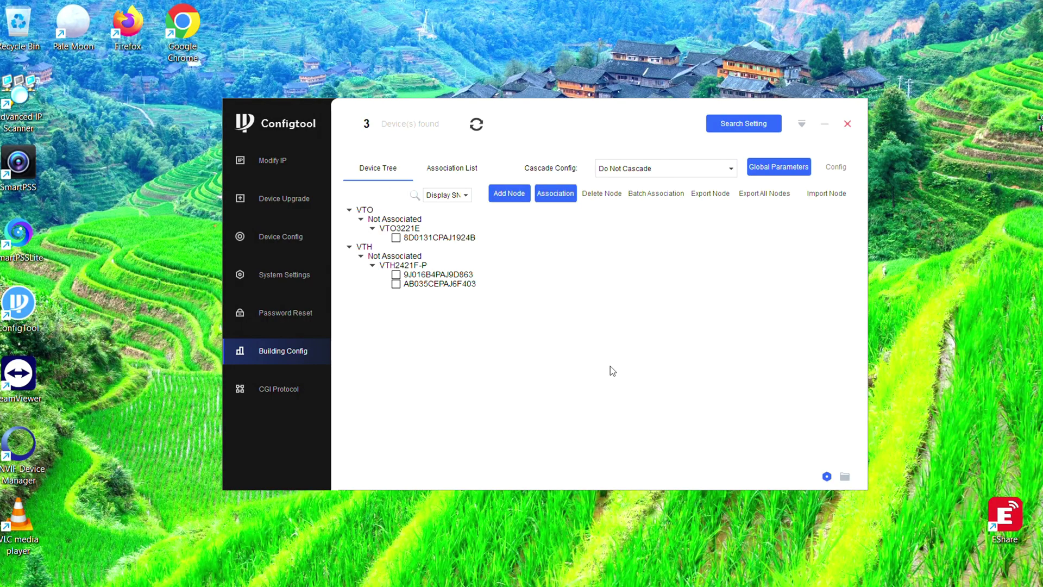
Add a building tree node with Unit VTO(Main) included and the extension count adjusted
{"action": "left_click", "coordinate": [511, 197]}
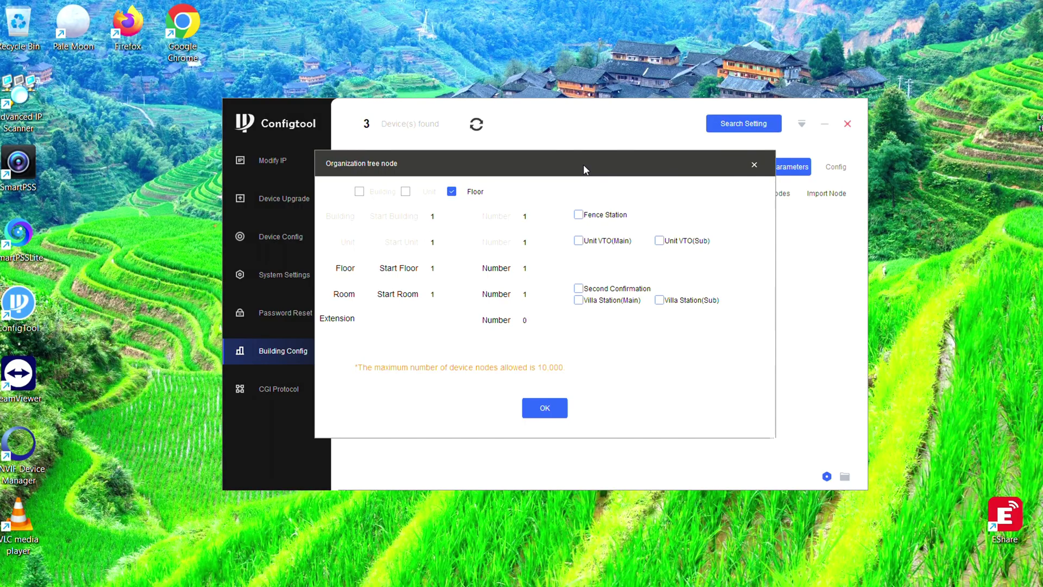
{"action": "left_click", "coordinate": [581, 243]}
{"action": "double_click", "coordinate": [518, 320]}
{"action": "left_click", "coordinate": [549, 412]}
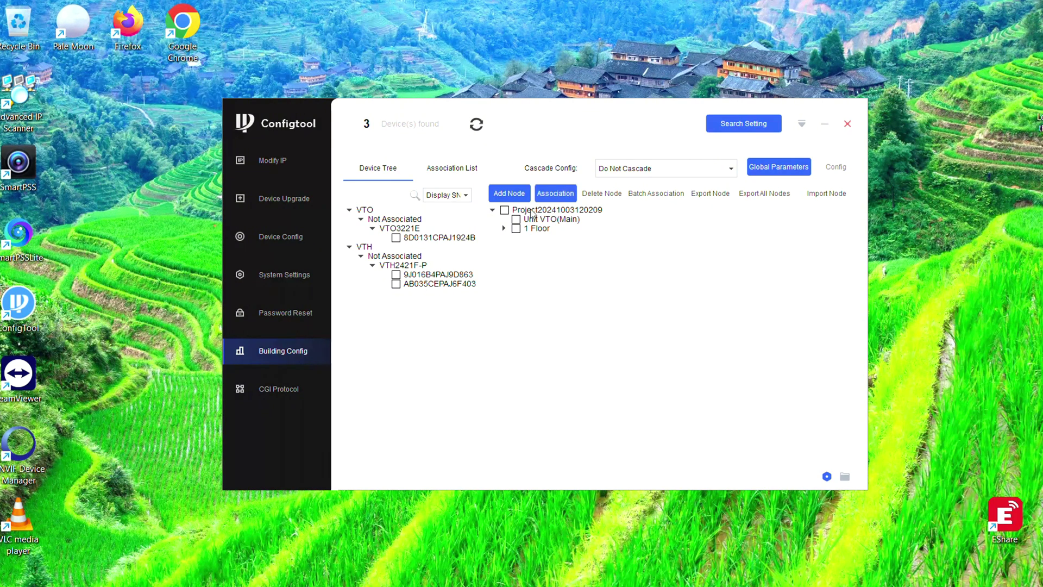
Associate door station 8D0131CPAJ1924B with the Unit VTO(Main) node
{"action": "left_click", "coordinate": [504, 229]}
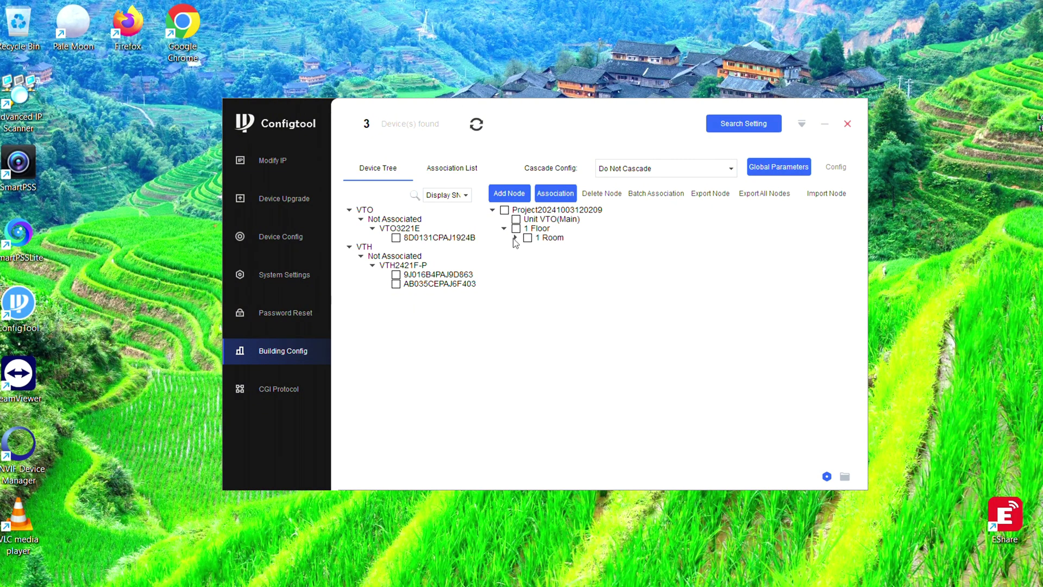
{"action": "left_click", "coordinate": [515, 237]}
{"action": "left_click", "coordinate": [396, 238]}
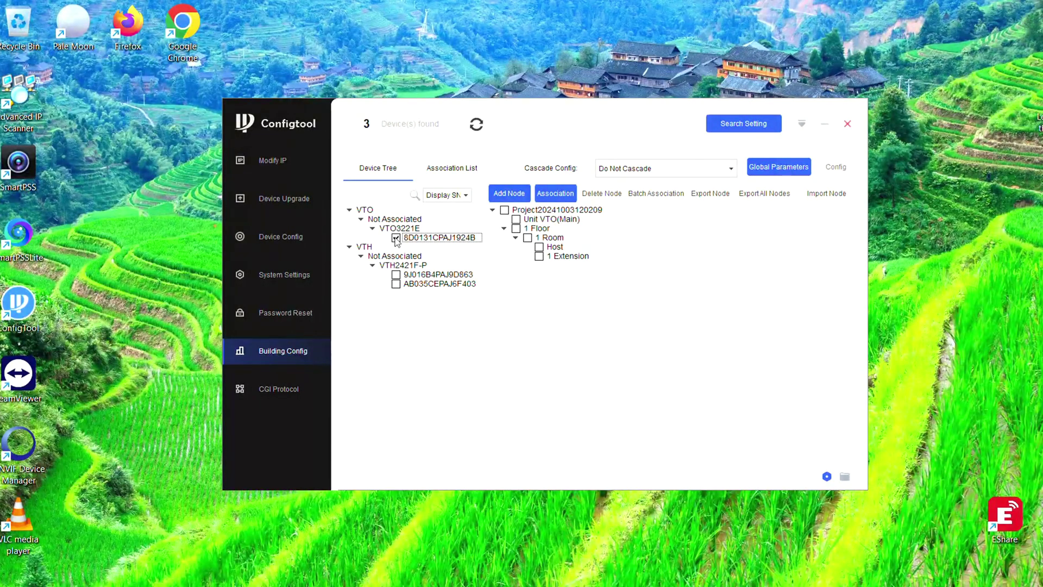
{"action": "left_click", "coordinate": [516, 220]}
{"action": "left_click", "coordinate": [555, 193]}
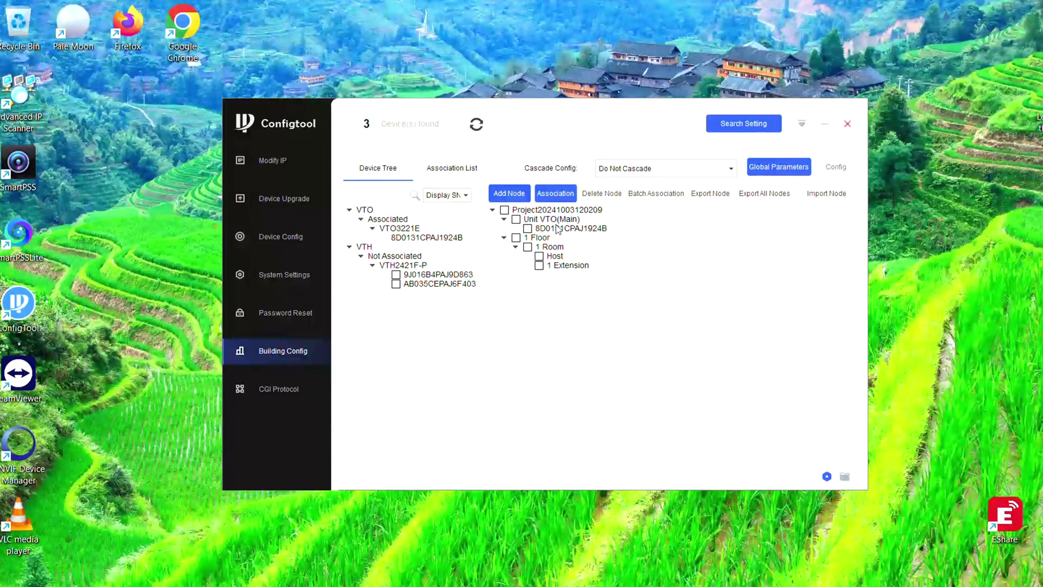
Link monitor 9J016B4PAJ9D863 to Host and AB035CEPAJ6F403 to 1 Extension, then view the association list
{"action": "left_click", "coordinate": [396, 275]}
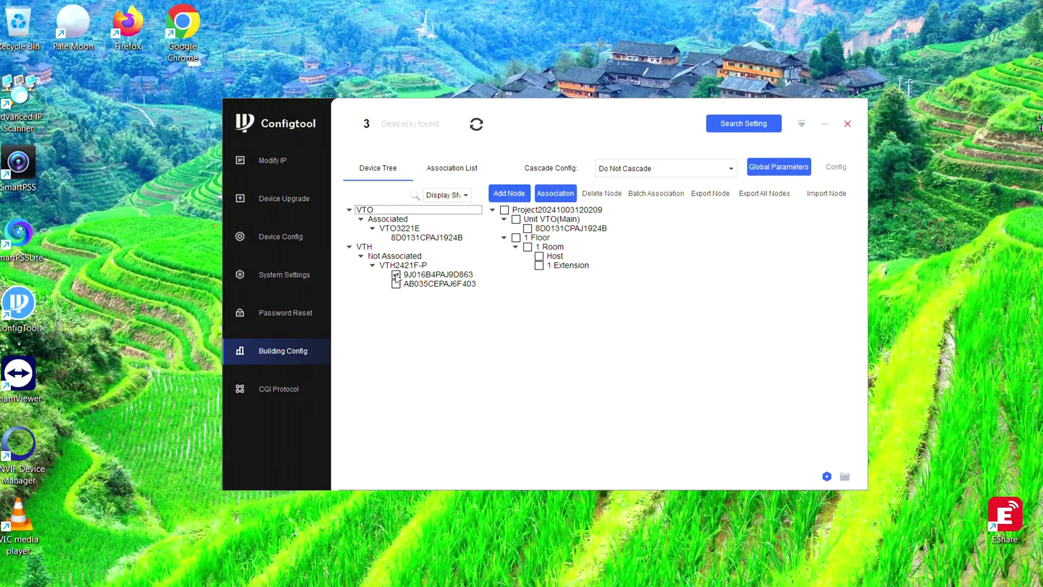
{"action": "left_click", "coordinate": [539, 256]}
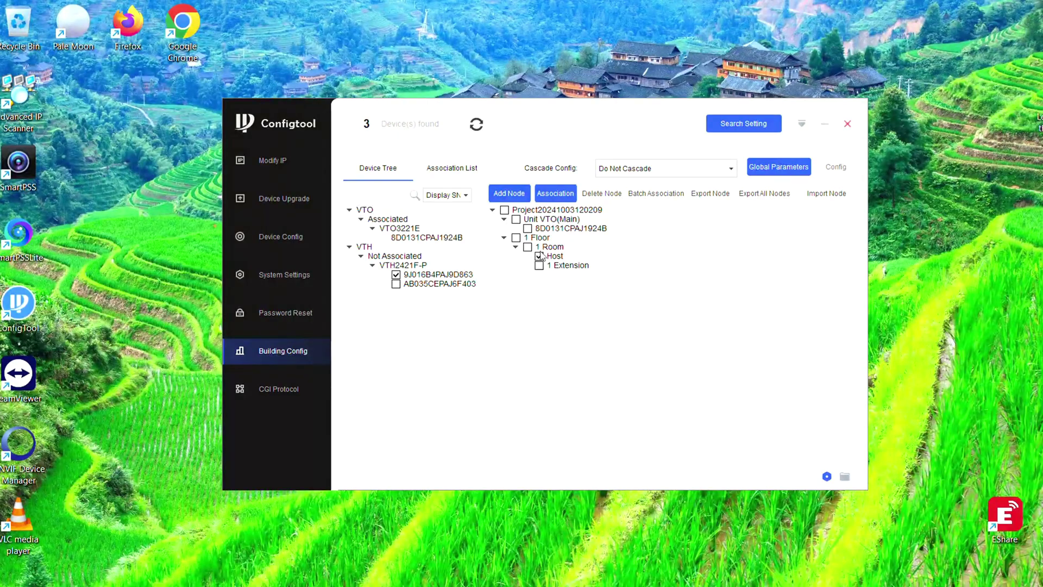
{"action": "left_click", "coordinate": [554, 195]}
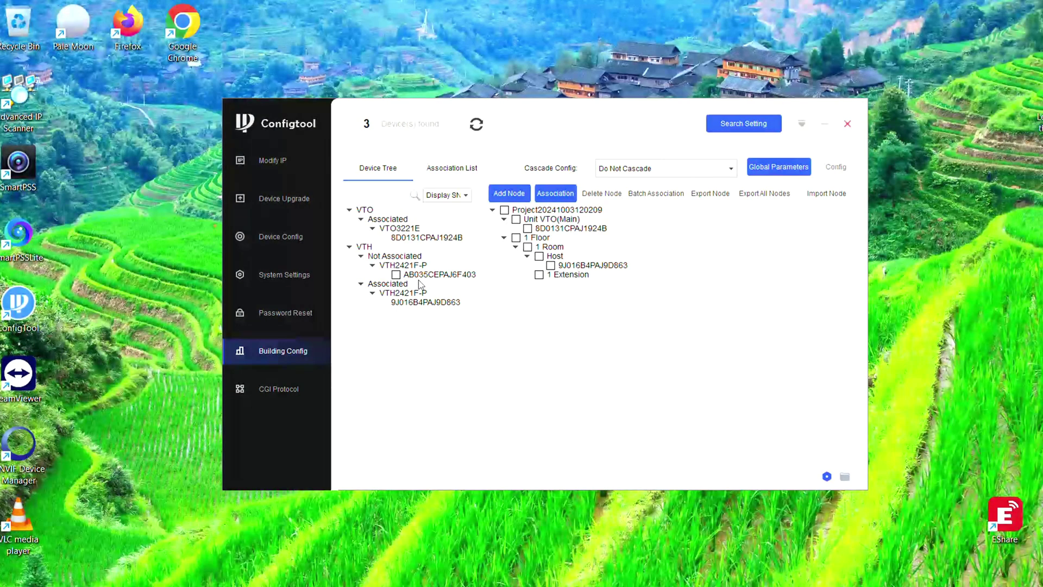
{"action": "left_click", "coordinate": [396, 275]}
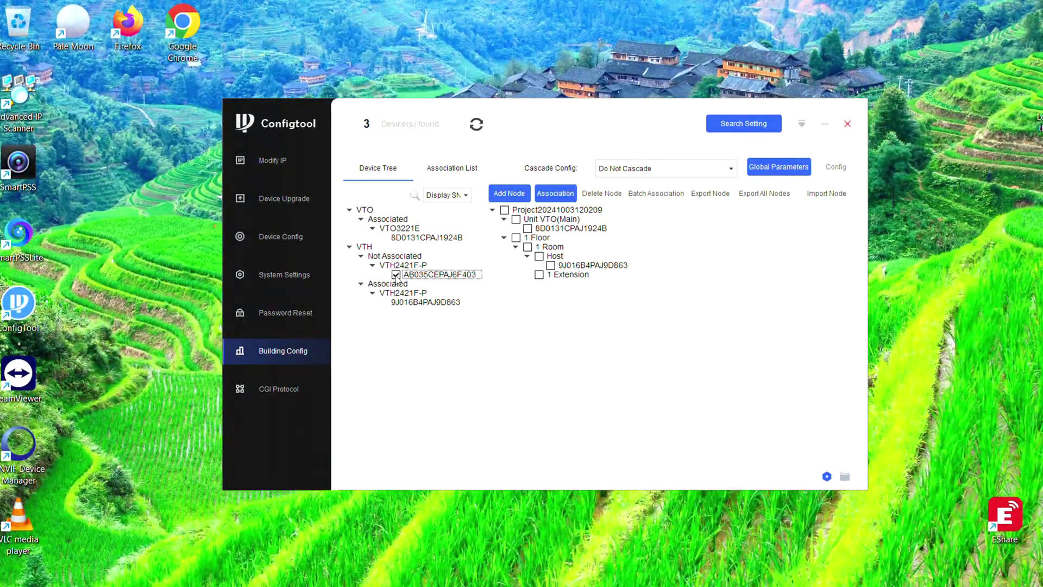
{"action": "left_click", "coordinate": [539, 275]}
{"action": "left_click", "coordinate": [550, 196]}
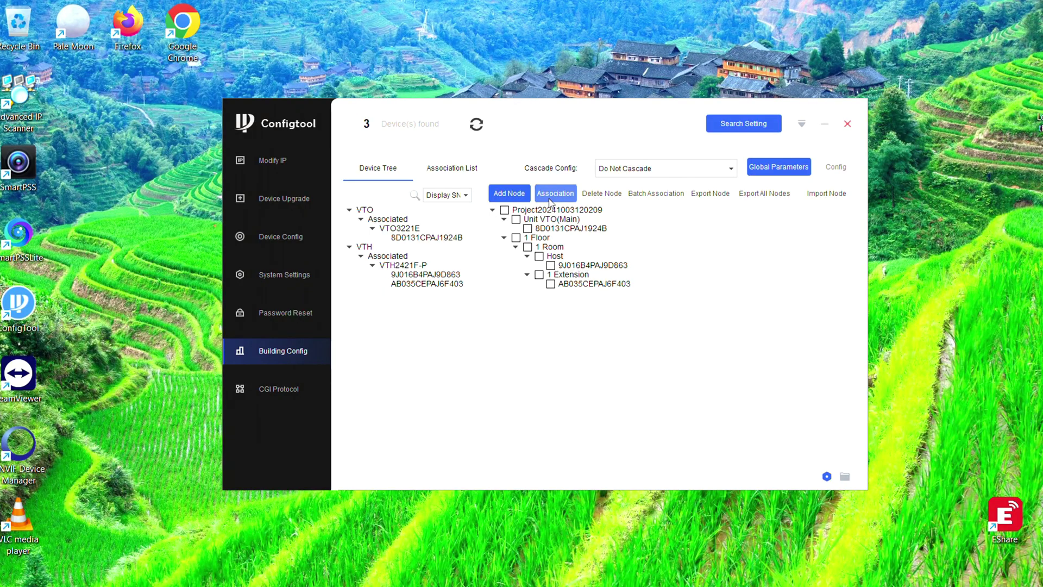
{"action": "left_click", "coordinate": [399, 219]}
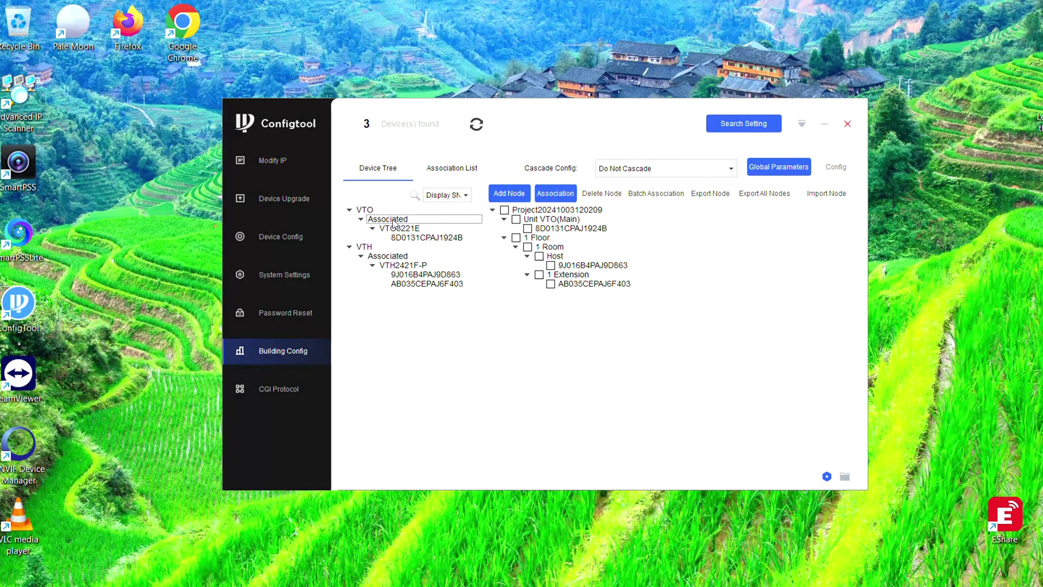
{"action": "left_click", "coordinate": [401, 256]}
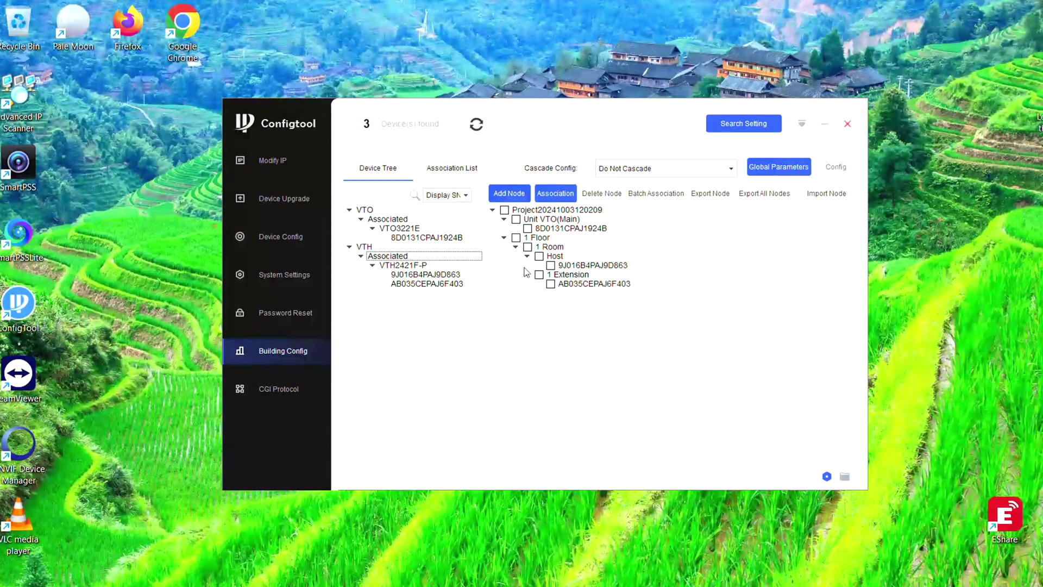
{"action": "left_click", "coordinate": [453, 169]}
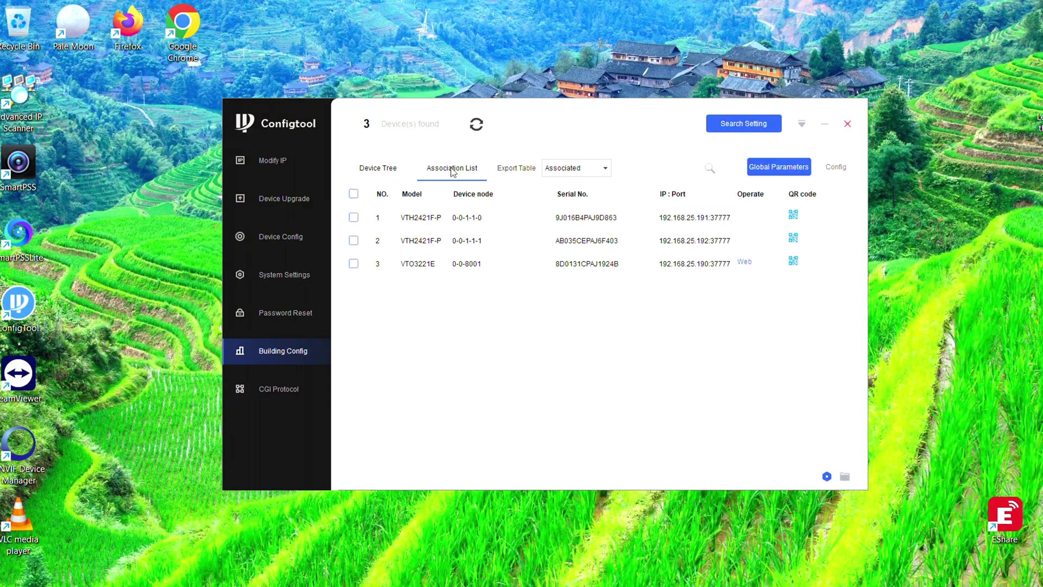
Select all three associated devices and apply the building configuration to them
{"action": "left_click", "coordinate": [353, 194]}
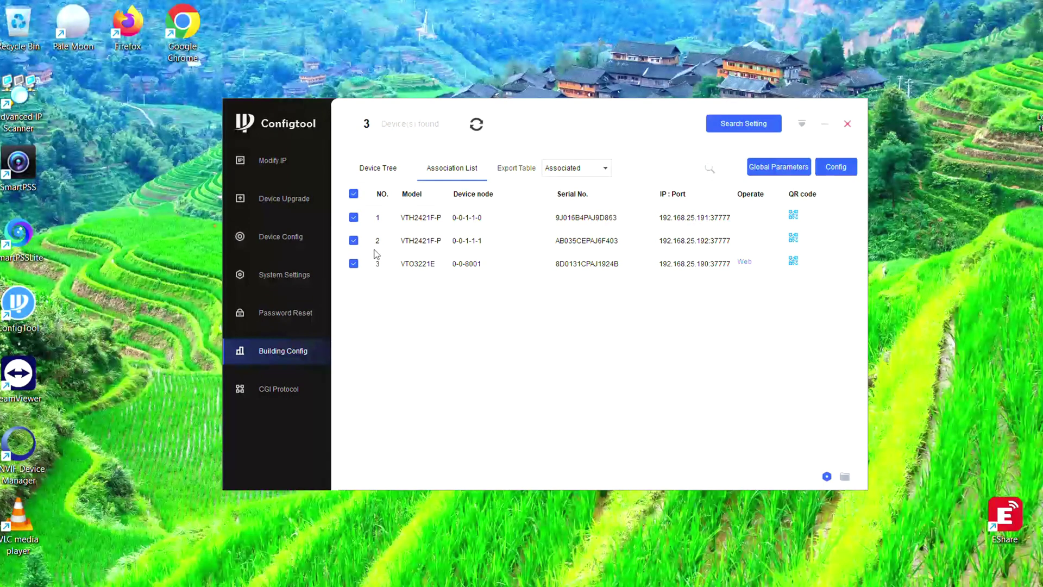
{"action": "left_click", "coordinate": [845, 172]}
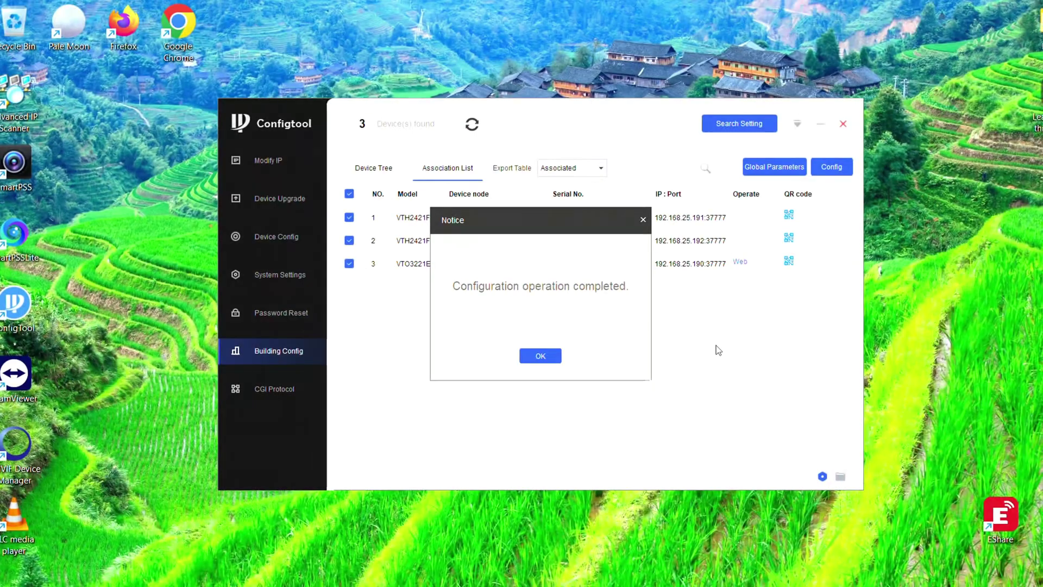
{"action": "left_click", "coordinate": [539, 357]}
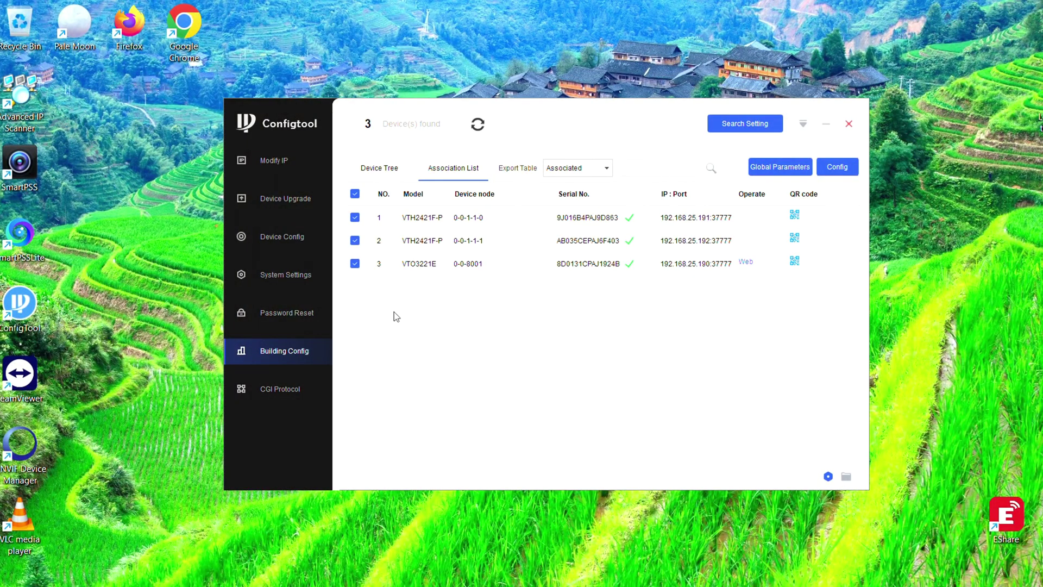
Replace the device search login password, then switch to the Device Config page
{"action": "left_click", "coordinate": [744, 127]}
{"action": "left_click_drag", "start_coordinate": [644, 314], "coordinate": [608, 315]}
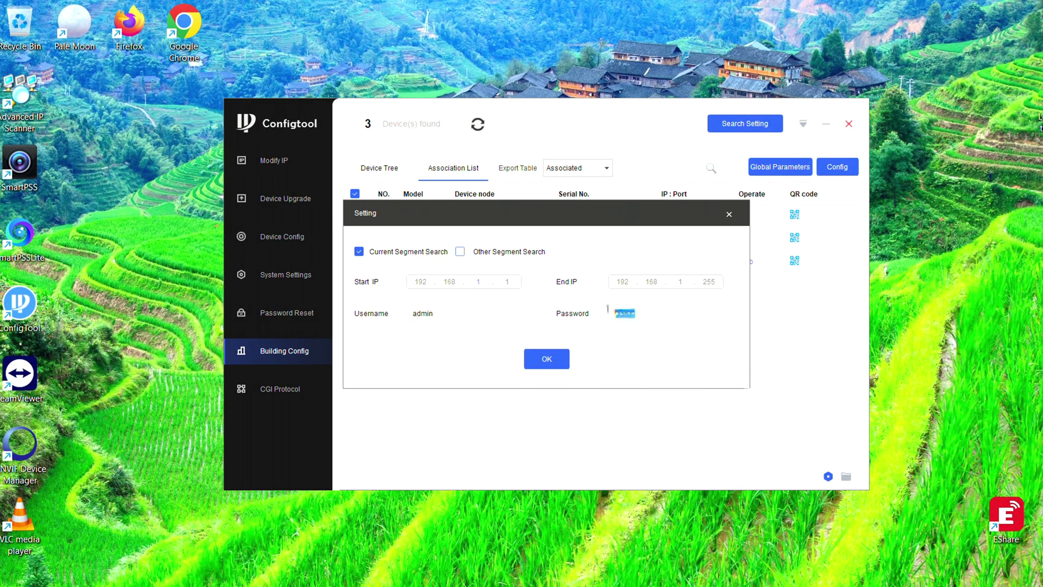
{"action": "type", "text": "a12"}
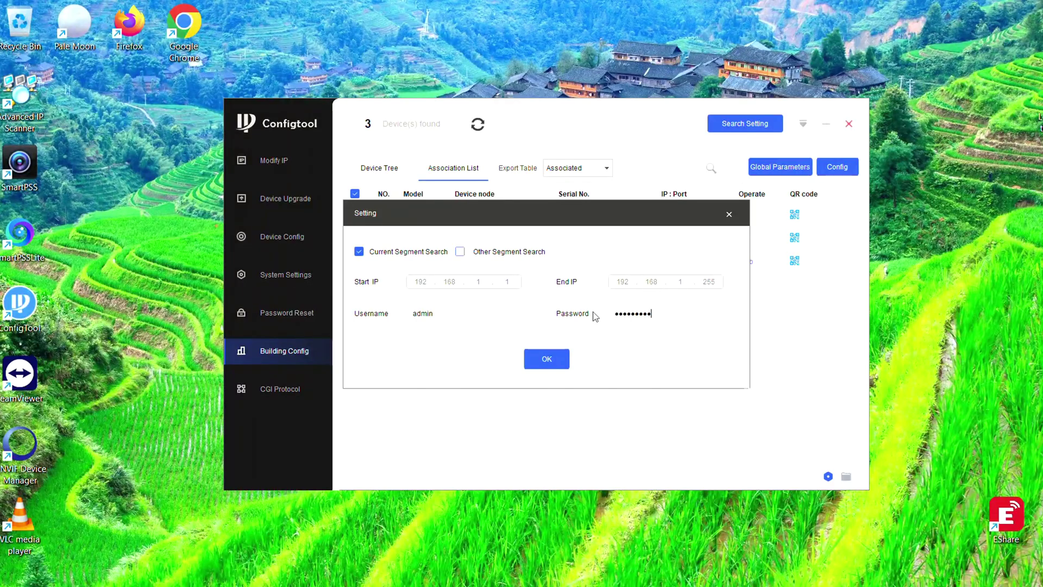
{"action": "left_click", "coordinate": [557, 366]}
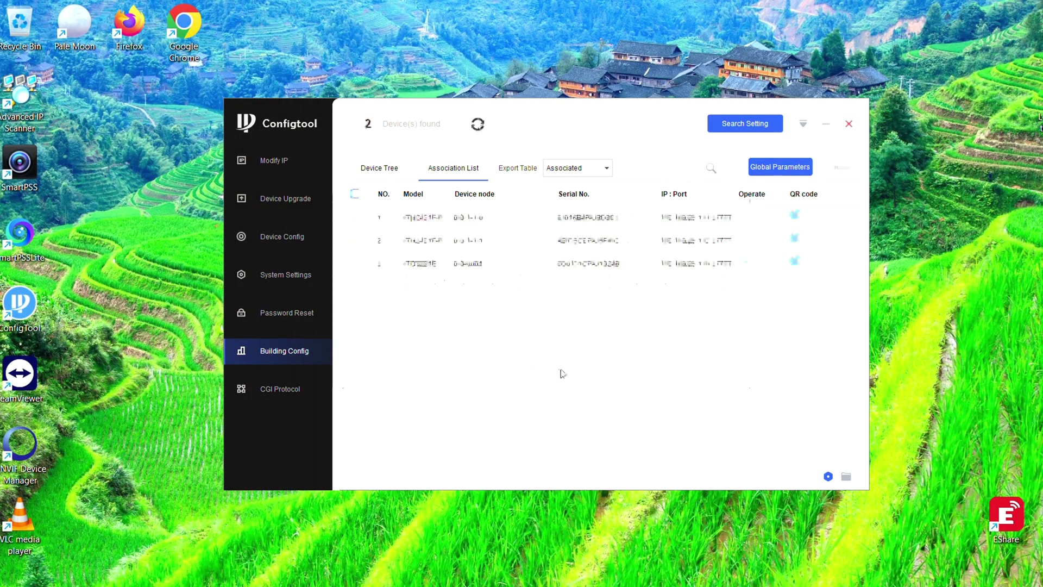
{"action": "left_click", "coordinate": [295, 242]}
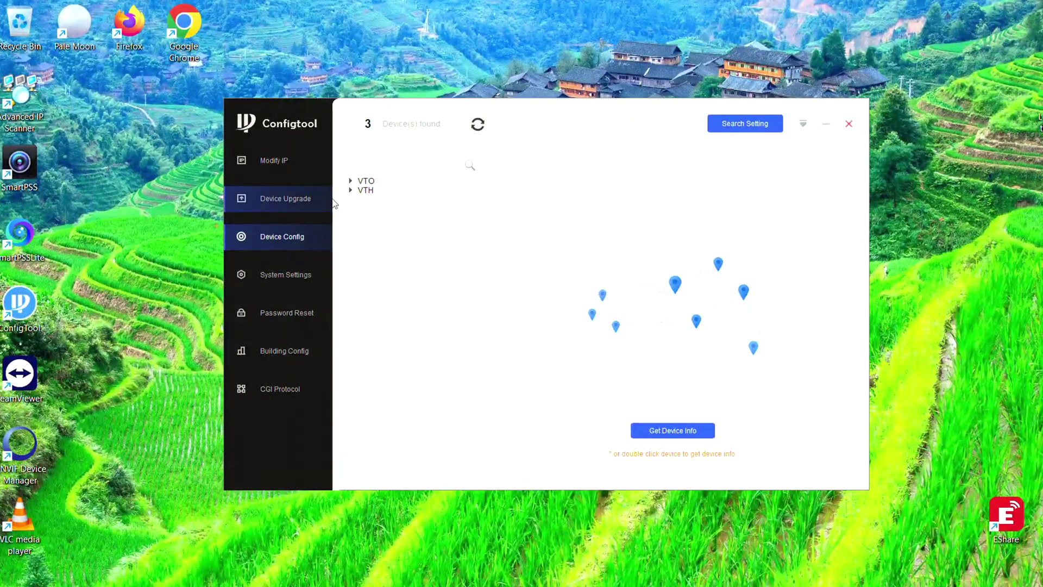
Load device info for the VTO at 192.168.25.190:37777 and check its call room 101
{"action": "left_click", "coordinate": [351, 181]}
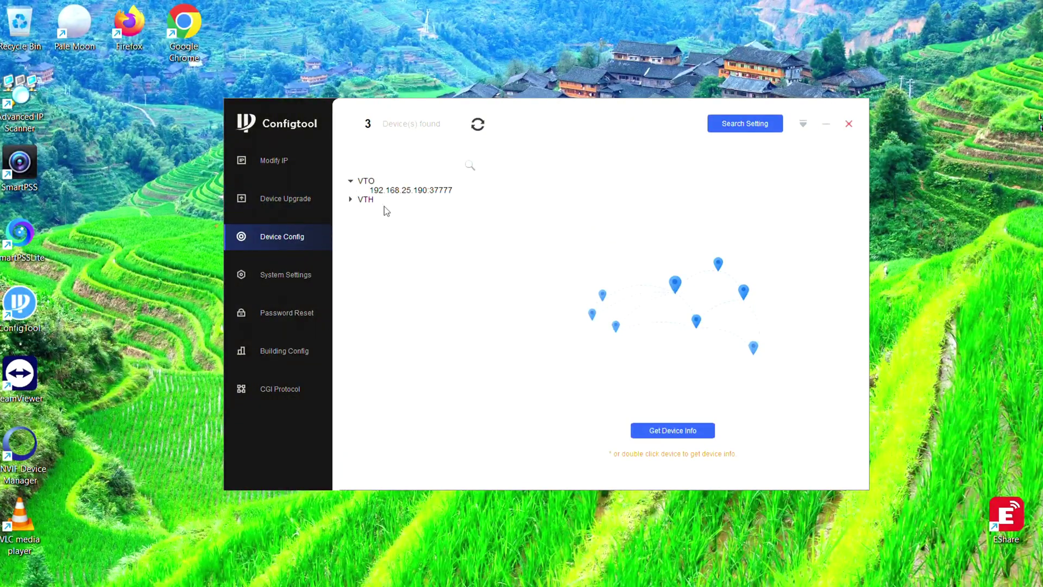
{"action": "double_click", "coordinate": [417, 191]}
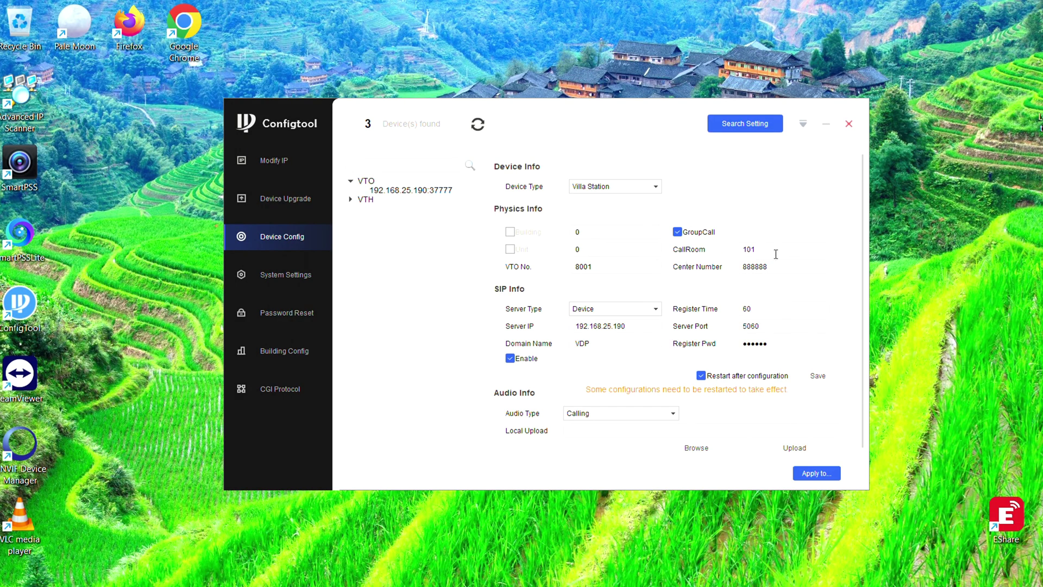
{"action": "left_click_drag", "start_coordinate": [758, 250], "coordinate": [735, 251]}
{"action": "left_click", "coordinate": [754, 250]}
{"action": "left_click_drag", "start_coordinate": [770, 249], "coordinate": [737, 249]}
{"action": "left_click", "coordinate": [771, 249]}
{"action": "left_click_drag", "start_coordinate": [760, 247], "coordinate": [737, 246]}
{"action": "left_click", "coordinate": [770, 248]}
{"action": "left_click", "coordinate": [280, 159]}
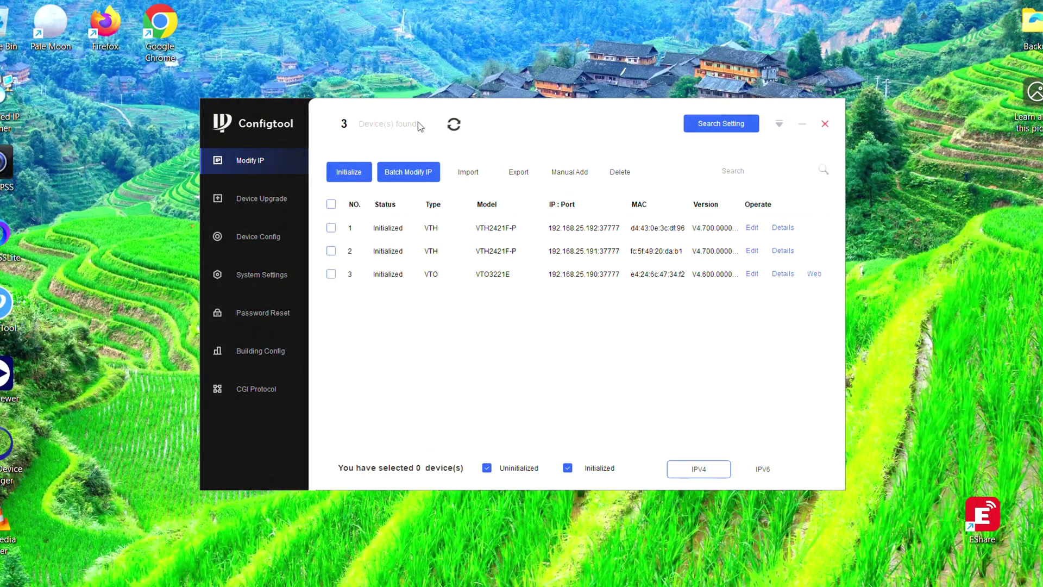
Open the VTO's web page in a maximized browser and log in as admin with the device password
{"action": "left_click", "coordinate": [817, 275]}
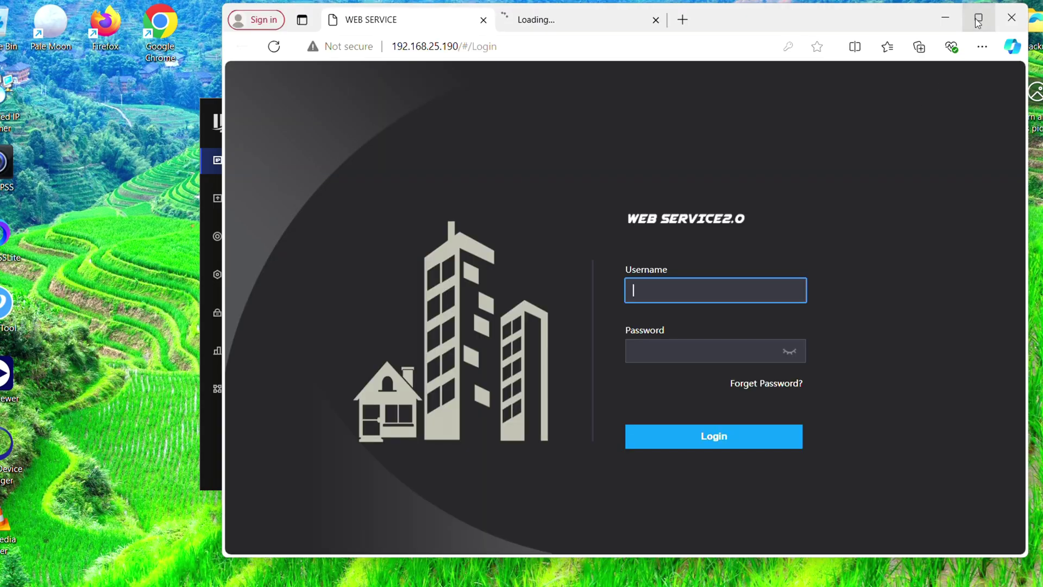
{"action": "left_click", "coordinate": [978, 18]}
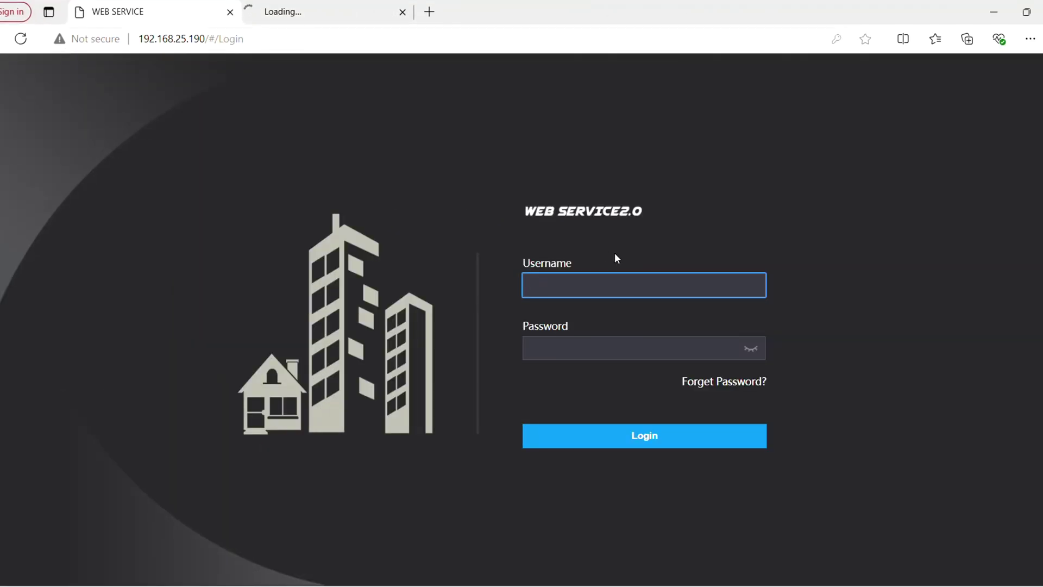
{"action": "type", "text": "admin"}
{"action": "key", "text": "Tab"}
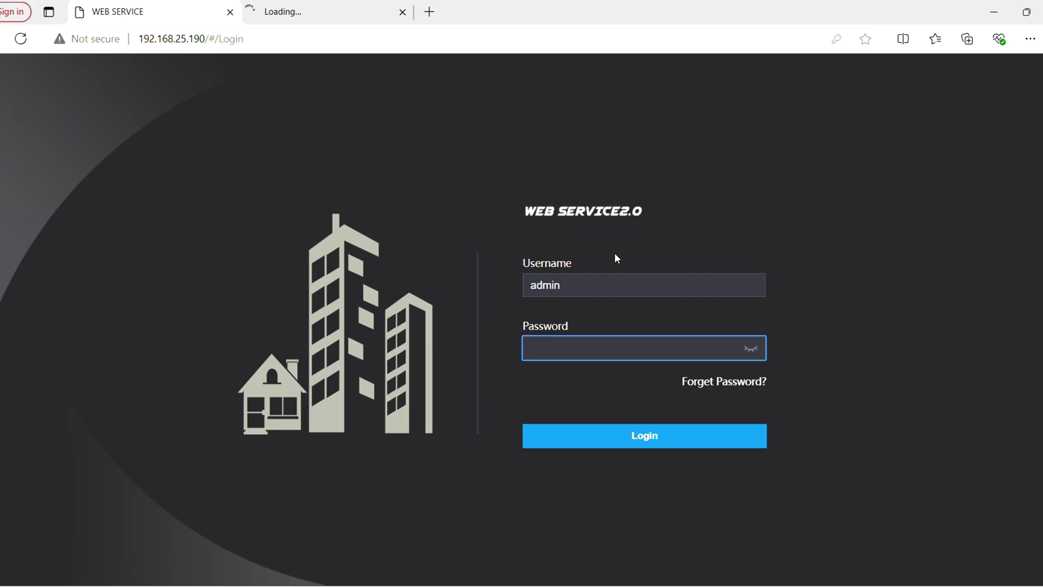
{"action": "type", "text": "admin@1234"}
{"action": "left_click", "coordinate": [638, 441]}
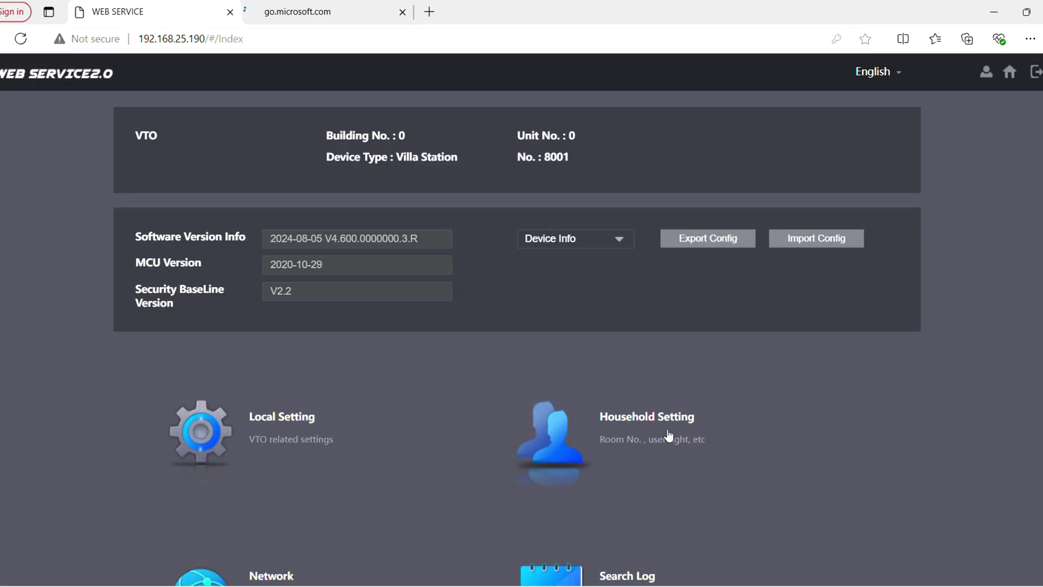
{"action": "scroll", "coordinate": [905, 387], "scroll_direction": "down", "scroll_amount": 2}
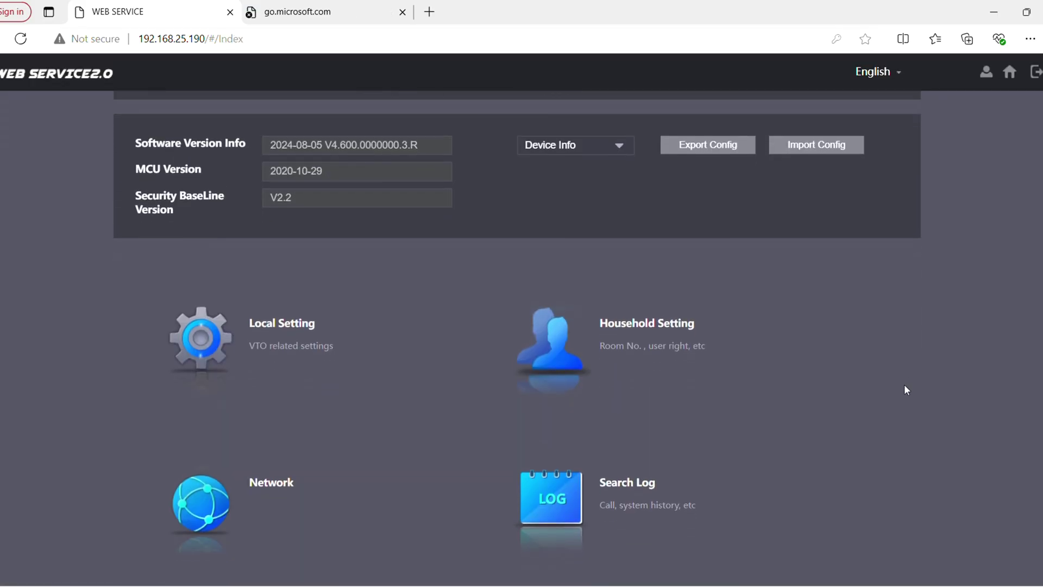
Sync the VTO's system time to the PC clock under Local Setting > System and save
{"action": "left_click", "coordinate": [263, 334]}
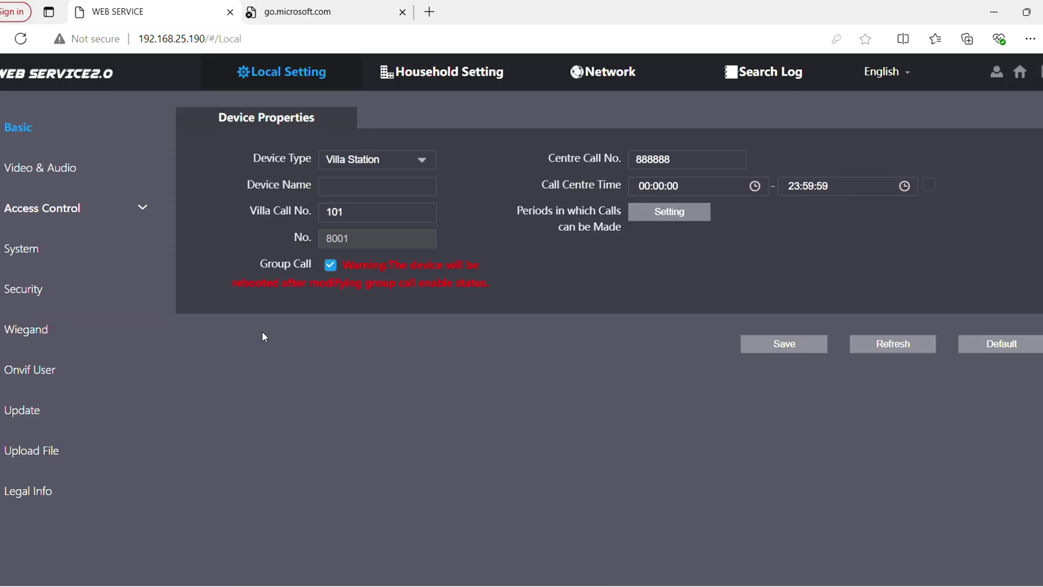
{"action": "left_click", "coordinate": [41, 255]}
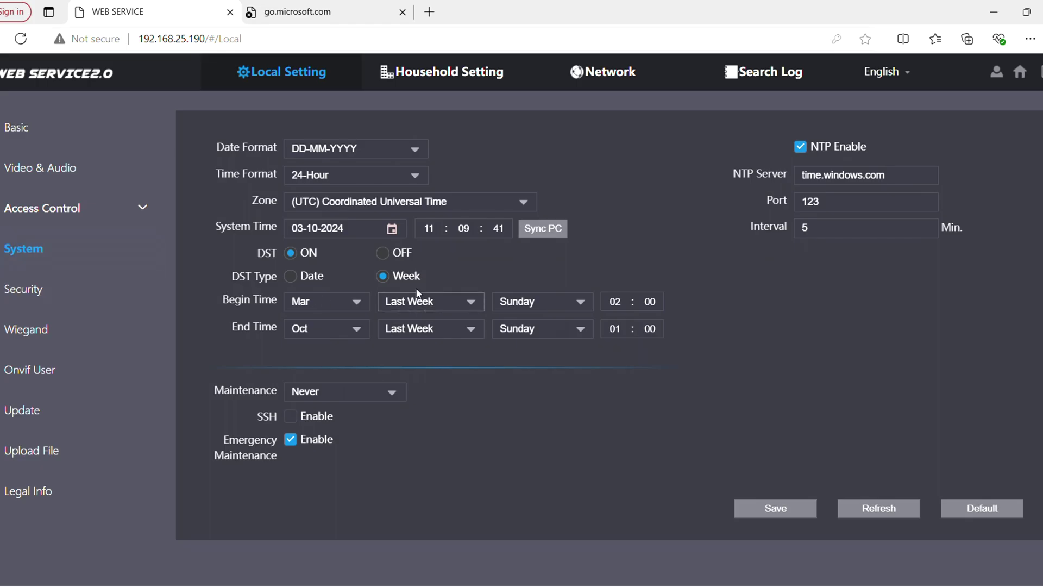
{"action": "left_click", "coordinate": [542, 229]}
{"action": "left_click", "coordinate": [777, 507]}
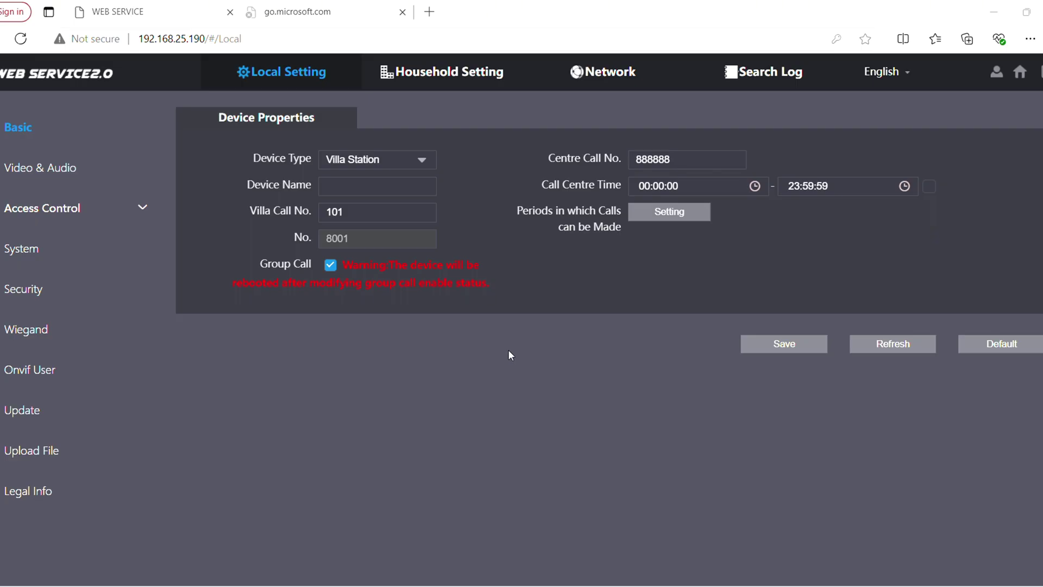
Review the VTO's network settings: IP 192.168.25.190, gateway 192.168.25.254, DNS 8.8.8.8
{"action": "left_click", "coordinate": [597, 83]}
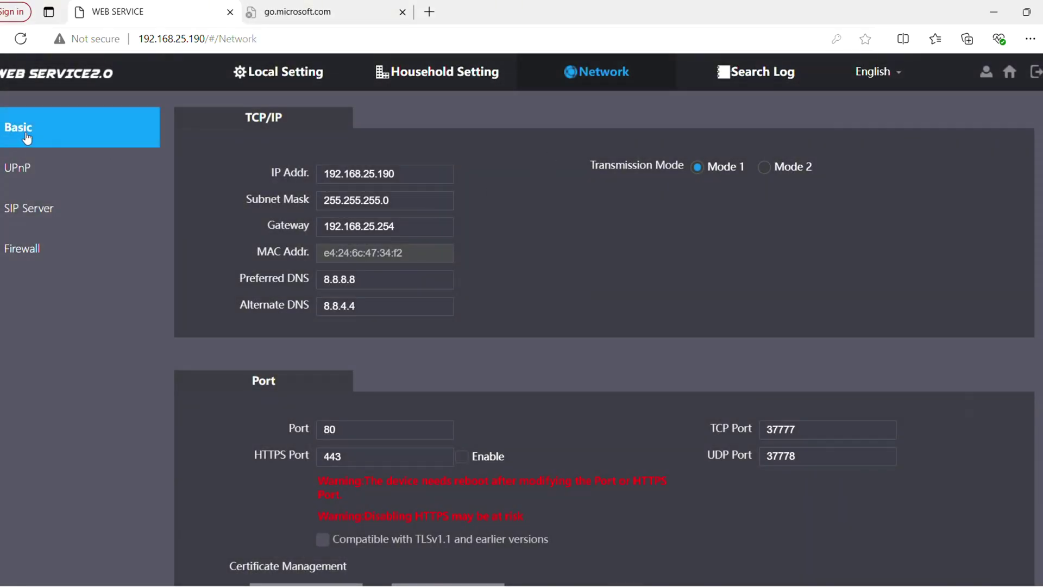
{"action": "scroll", "coordinate": [481, 256], "scroll_direction": "down", "scroll_amount": 1}
{"action": "scroll", "coordinate": [483, 260], "scroll_direction": "down", "scroll_amount": 5}
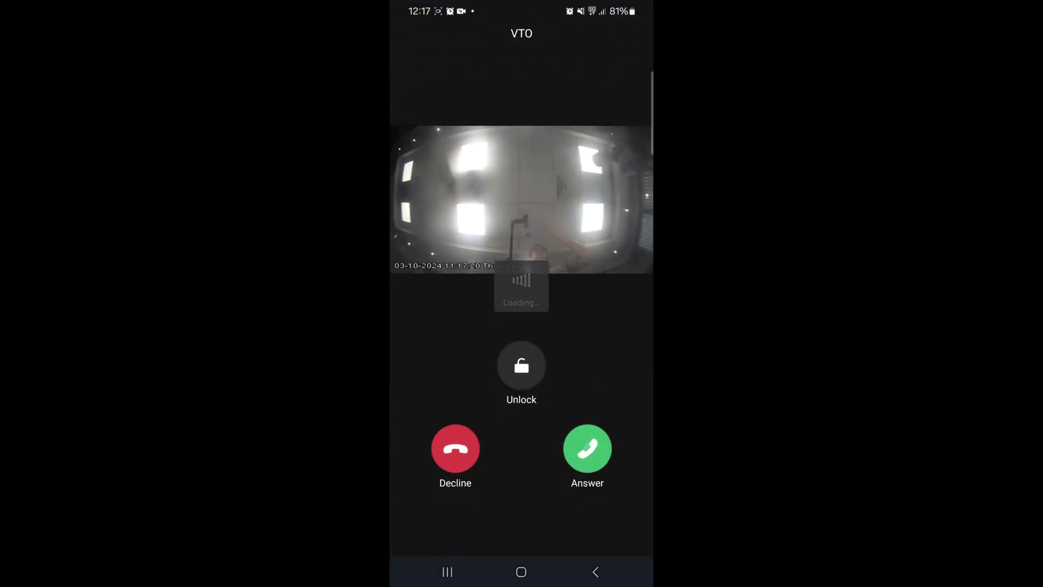
Answer the incoming VTO call in DMSS, then hang up
{"action": "left_click", "coordinate": [588, 448]}
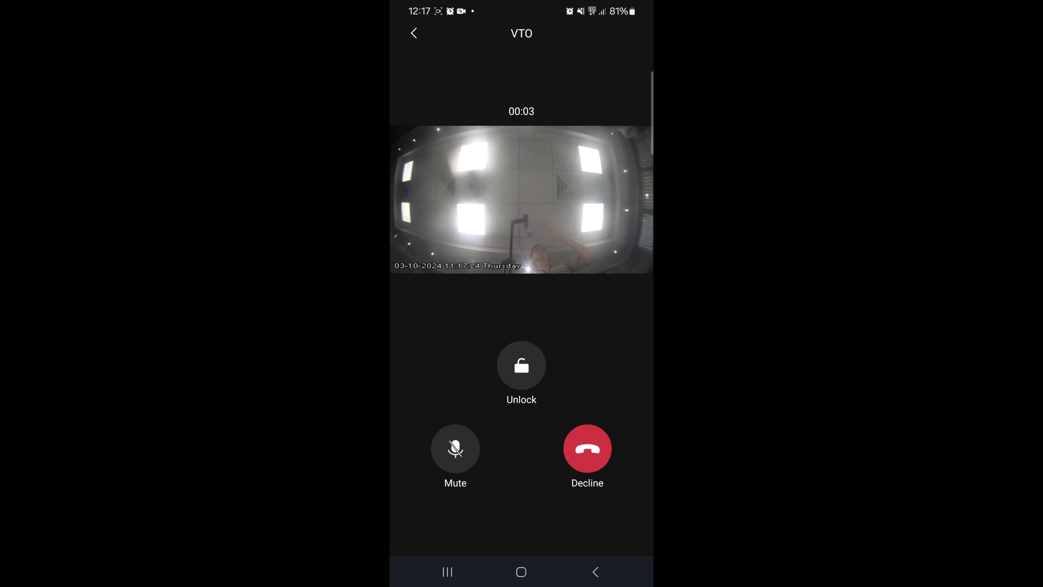
{"action": "left_click", "coordinate": [587, 449]}
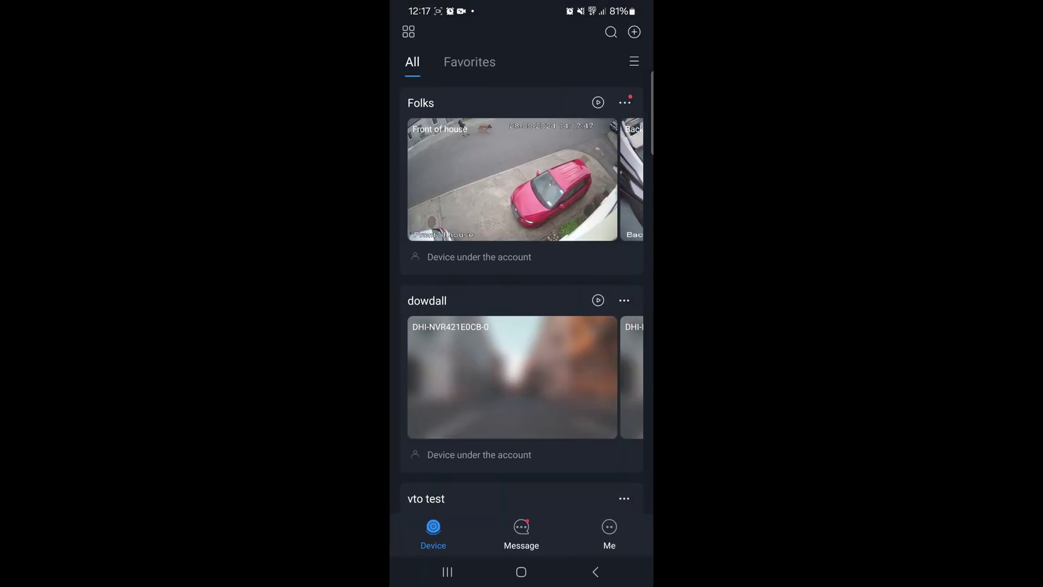